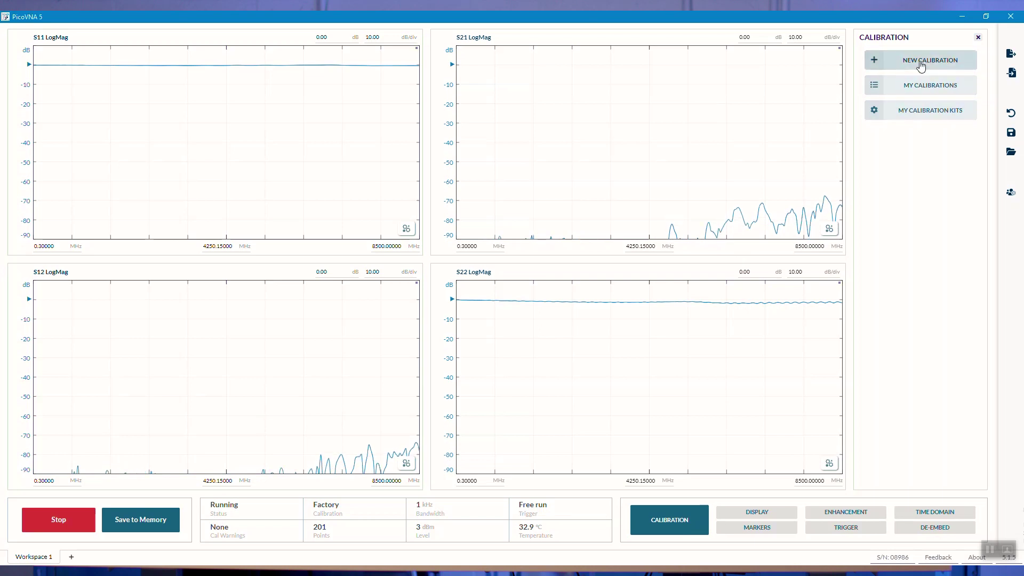
Start a new UOSM calibration and reach its parameters page with 1001 points and 1 kHz bandwidth.
left_click(921, 64)
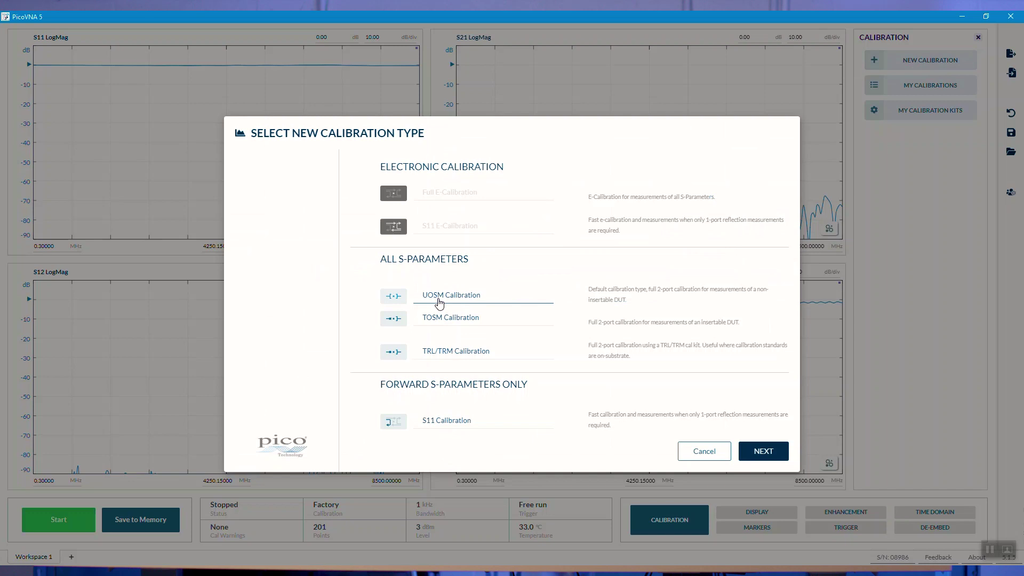
left_click(763, 453)
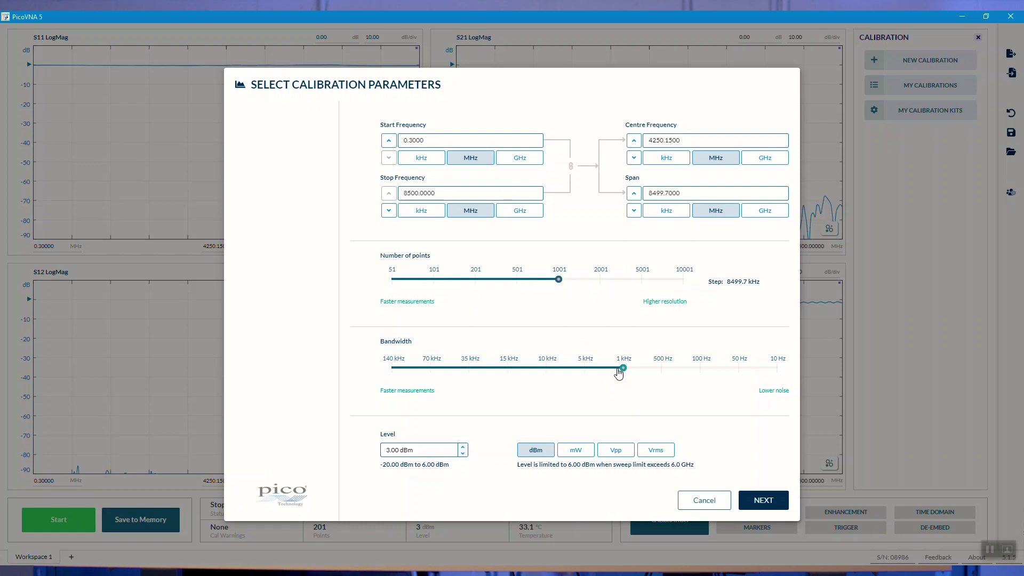
Keep the default parameters, select the PF00009-85 (FEMALE) kit and launch the calibration.
left_click(762, 500)
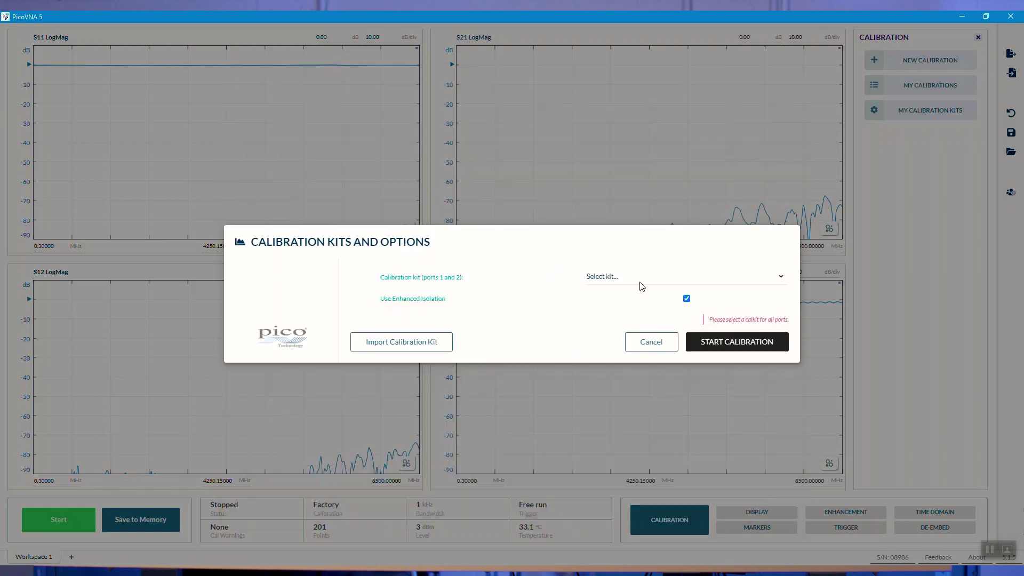
left_click(781, 277)
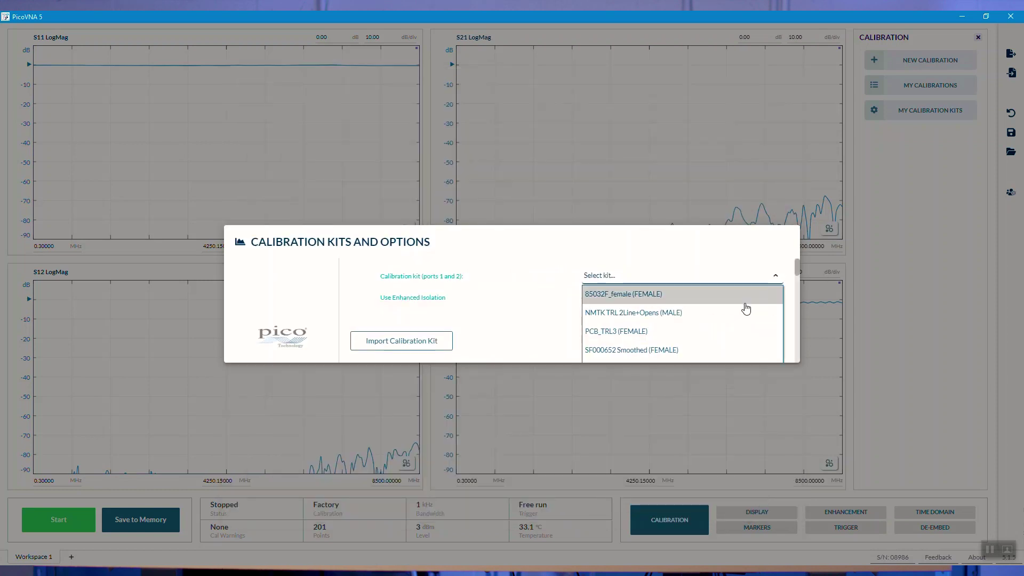
scroll(745, 308, "down", 1)
scroll(746, 307, "down", 1)
scroll(749, 303, "down", 1)
scroll(749, 304, "down", 2)
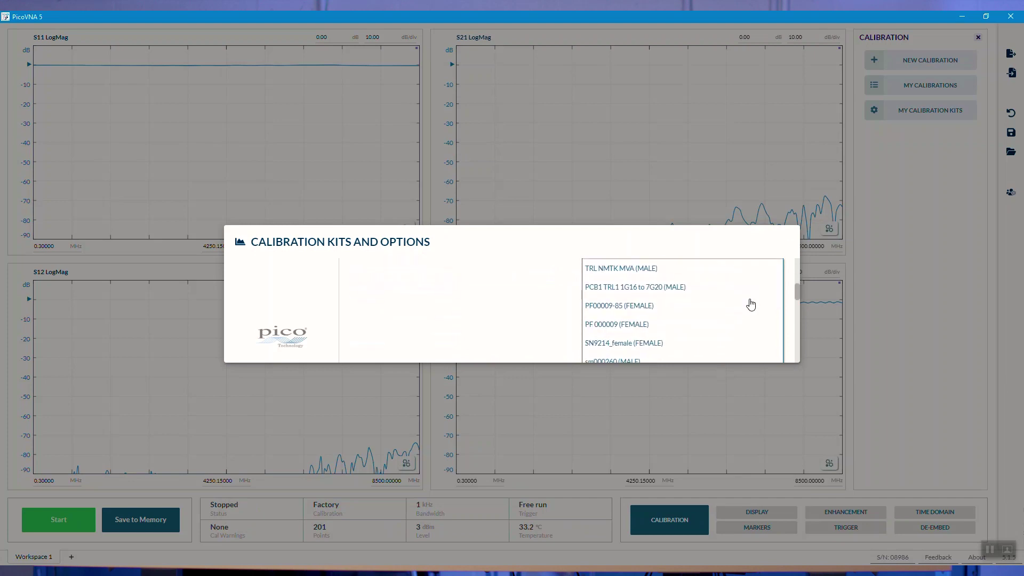
left_click(654, 303)
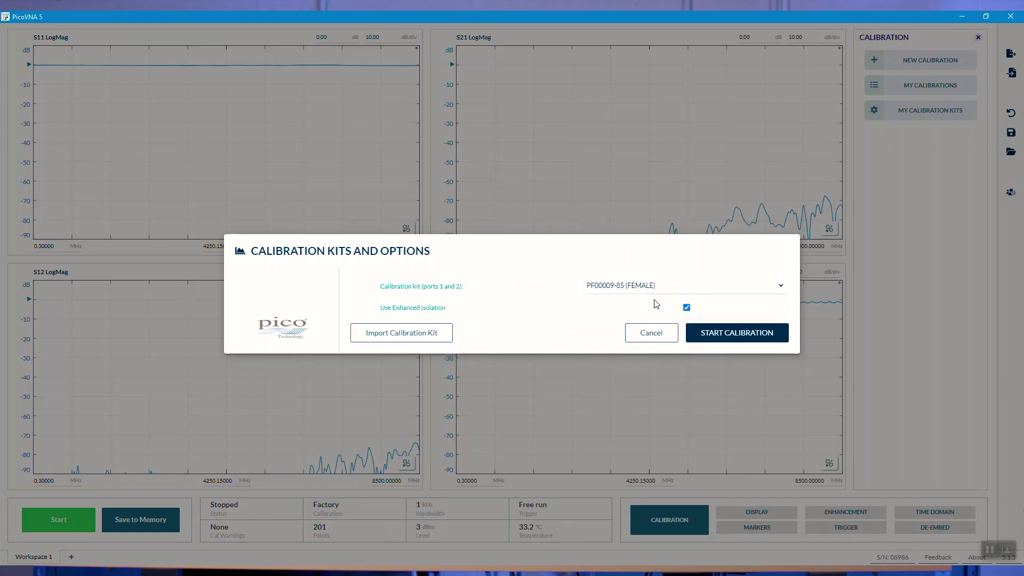
left_click(719, 332)
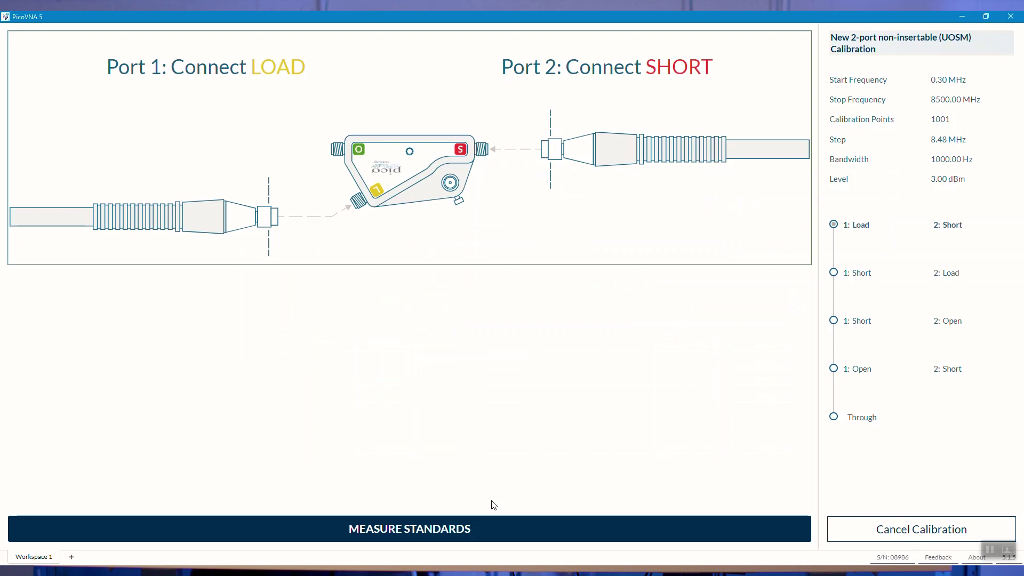
Measure the load/short pair, then the short/load pair of standards.
left_click(493, 529)
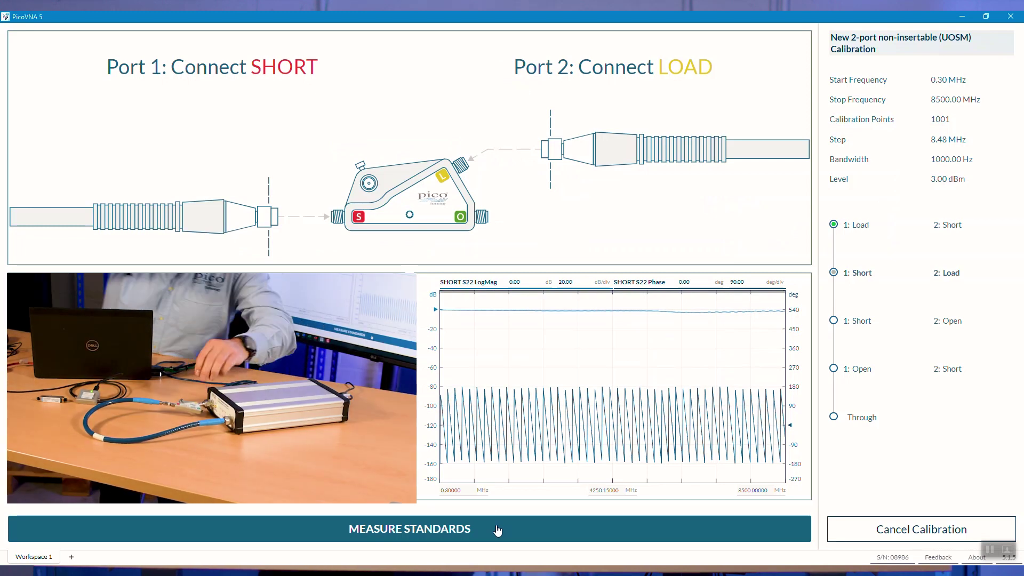
left_click(528, 530)
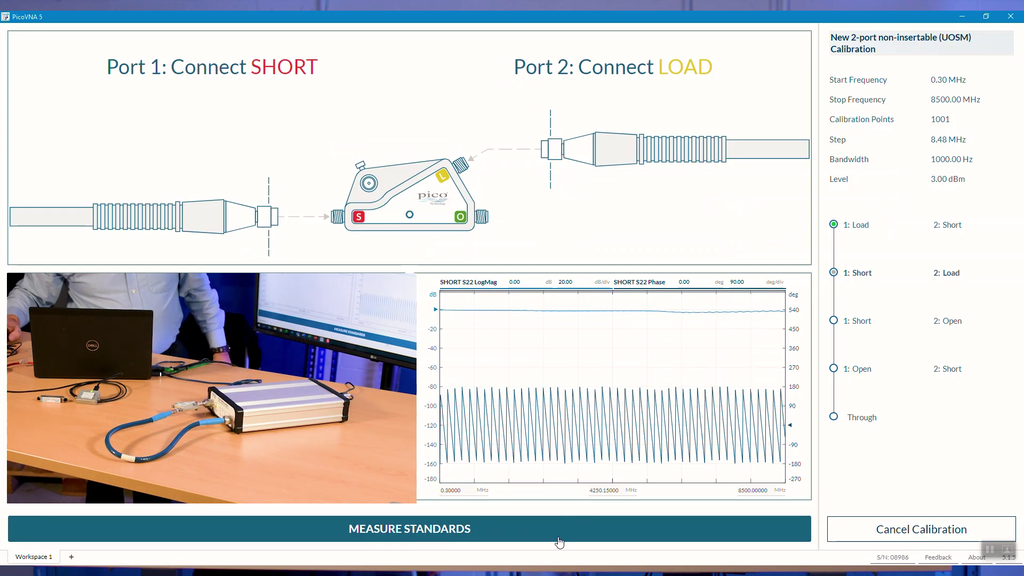
left_click(502, 537)
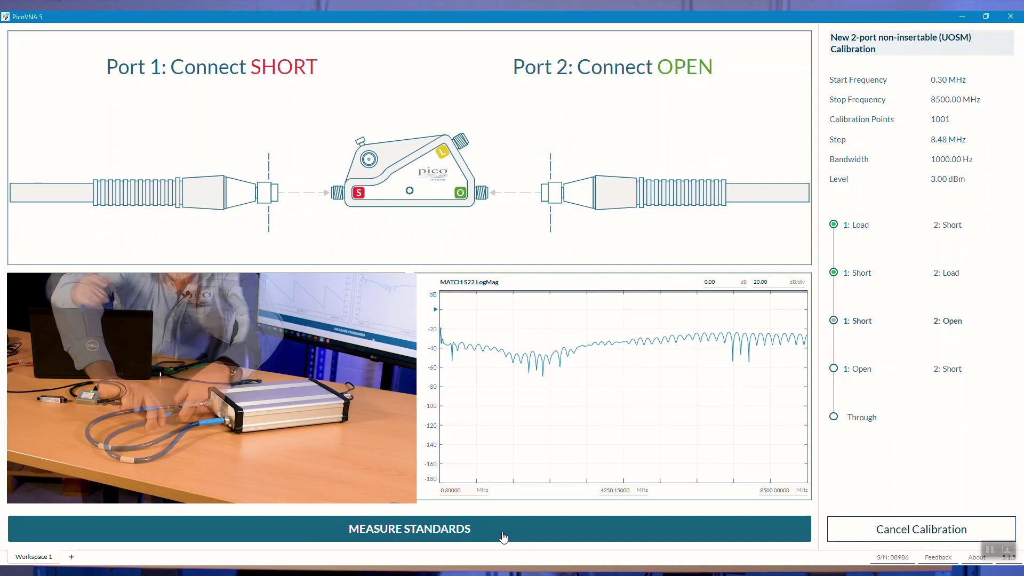
Measure the short/open pair, then the open/short pair of standards.
left_click(490, 535)
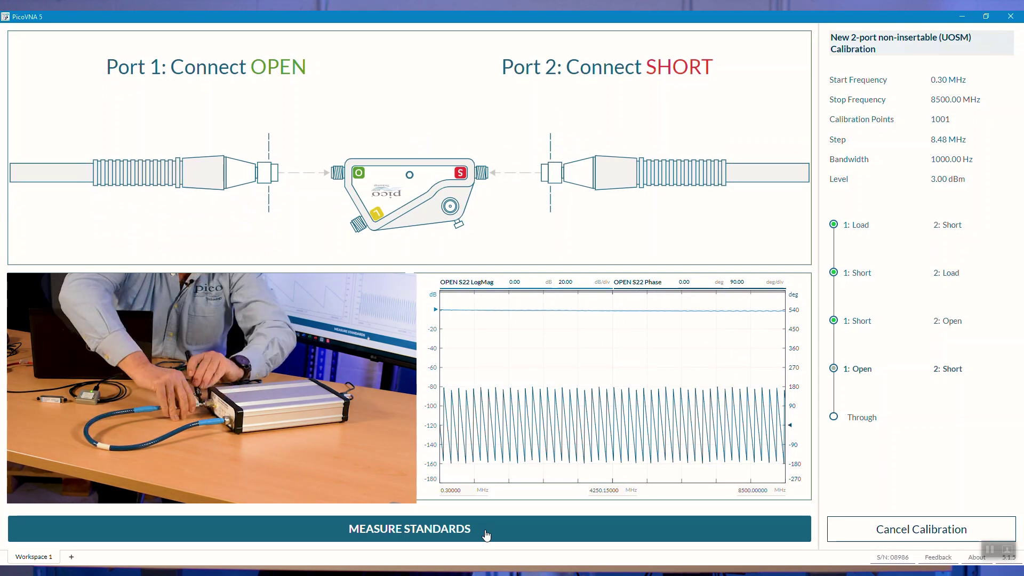
left_click(486, 532)
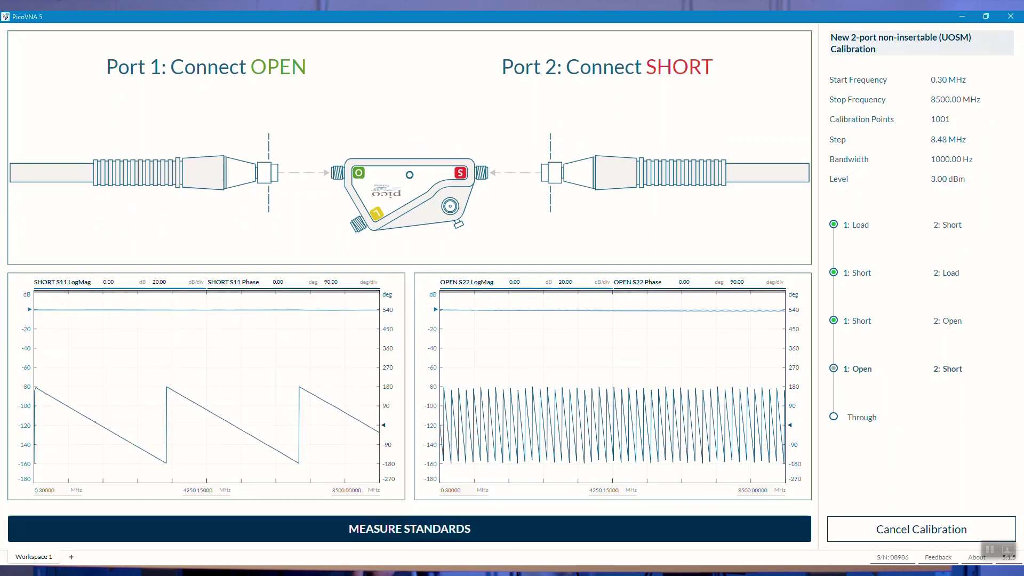
left_click(463, 538)
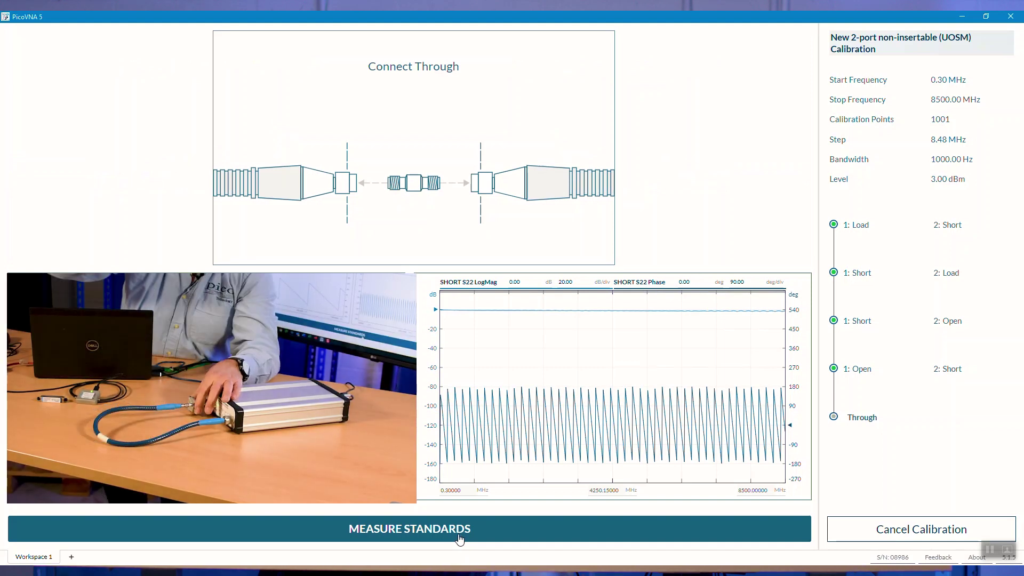
Measure the through adaptor, giving a calculated through length of 17.17 mm.
left_click(432, 544)
left_click(423, 528)
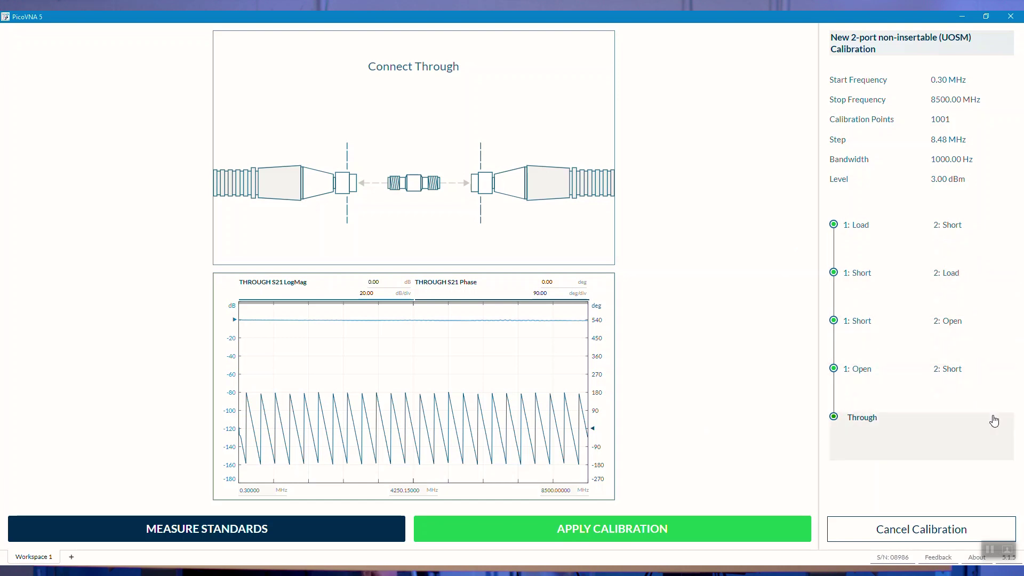
Apply the UOSM calibration, save it as VideoCal, and restart the sweep.
left_click(688, 528)
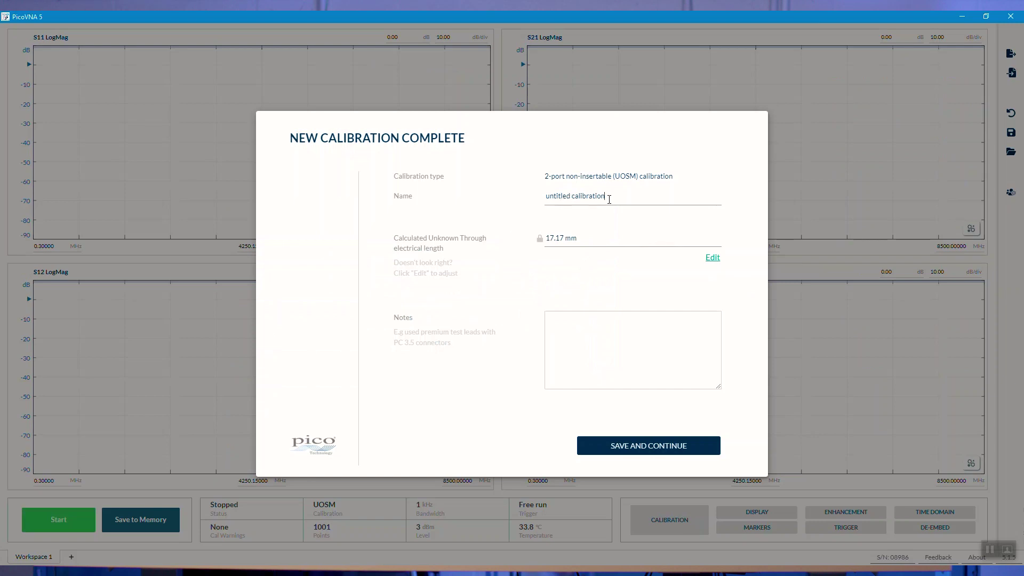
type("VideoCal")
left_click(622, 446)
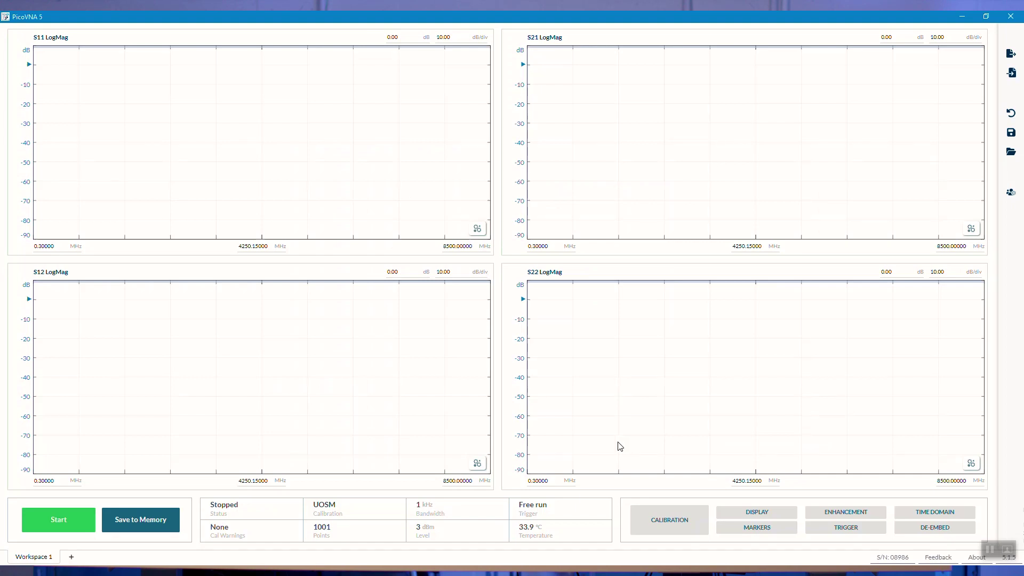
left_click(93, 519)
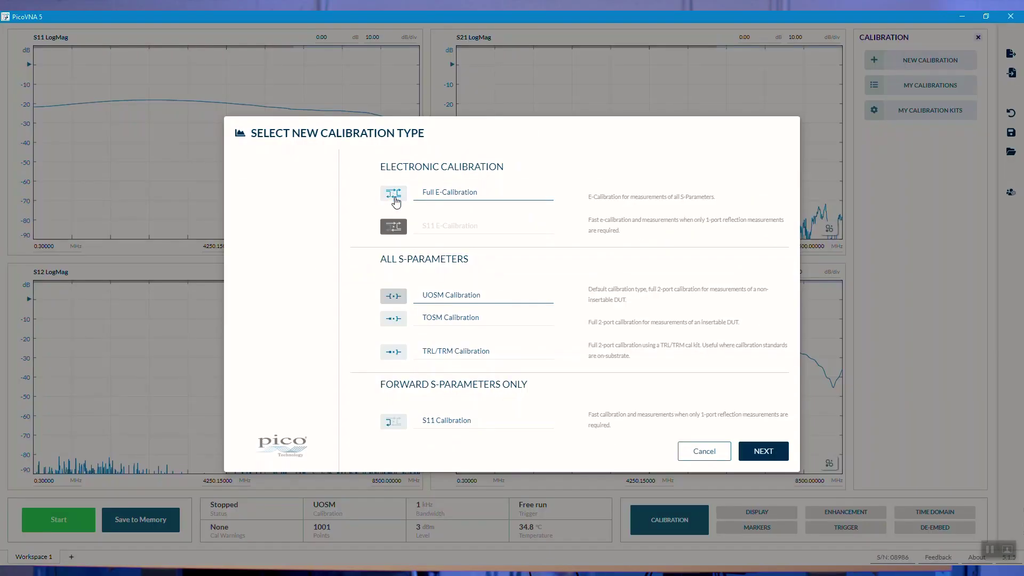
Select Full E-Calibration and keep 0.3–8500 MHz, 1001 points and 1 kHz bandwidth.
left_click(394, 203)
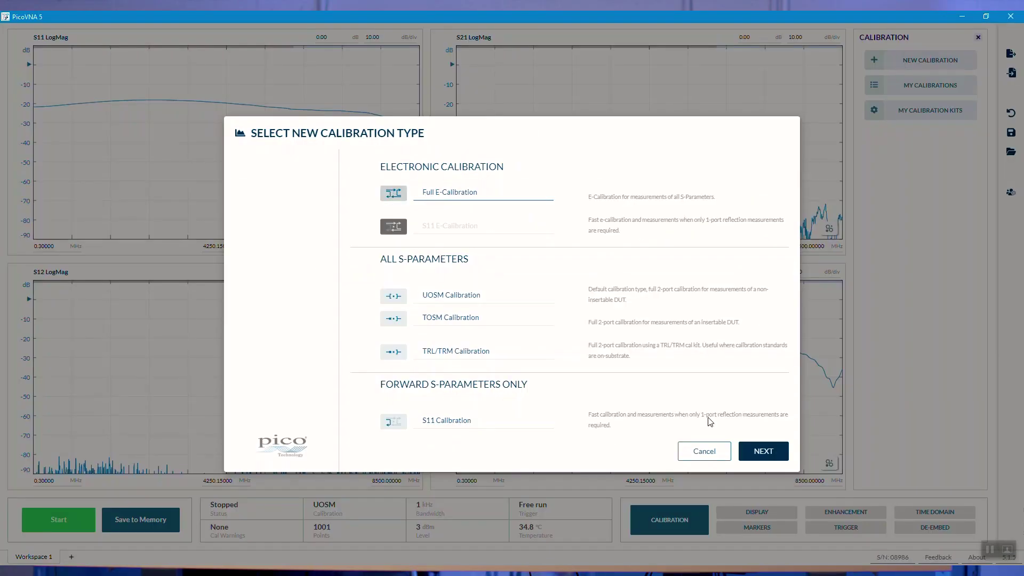
left_click(757, 456)
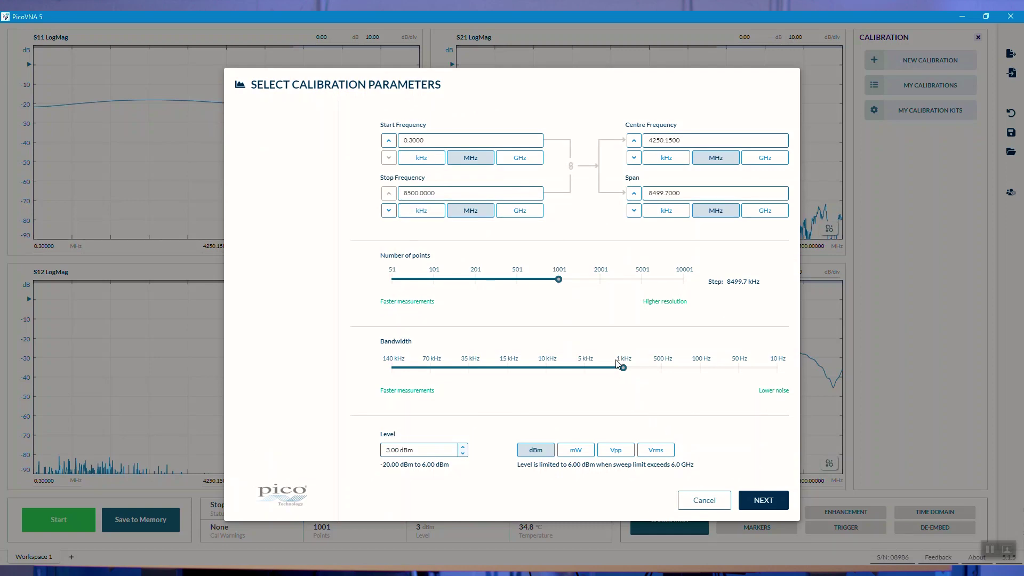
mouse_move(623, 373)
left_mouse_down()
mouse_move(554, 380)
mouse_move(591, 362)
mouse_move(628, 364)
left_mouse_up()
Accept the parameters, choose the F-F module configuration and start the electronic calibration.
left_click(743, 497)
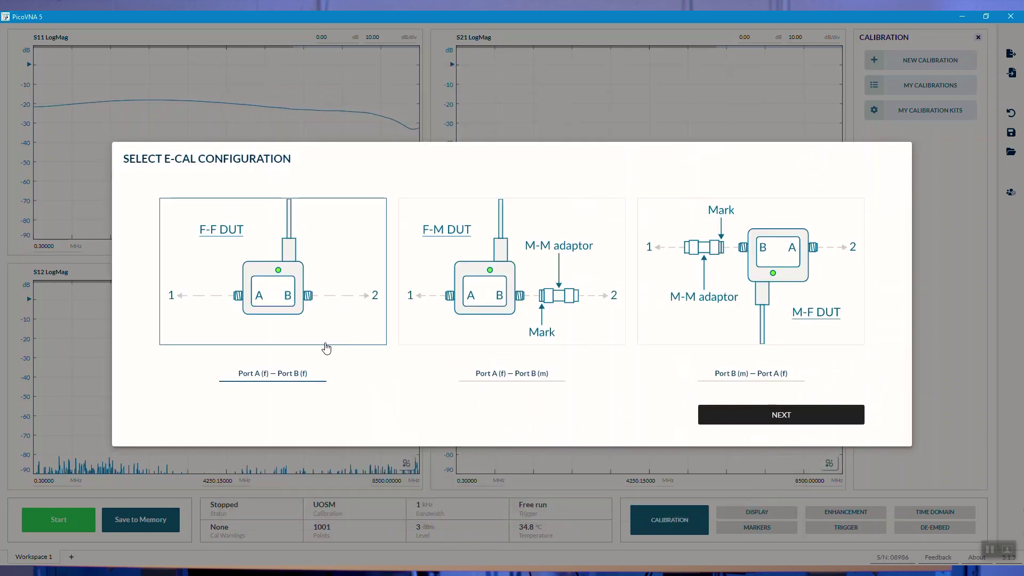
left_click(269, 297)
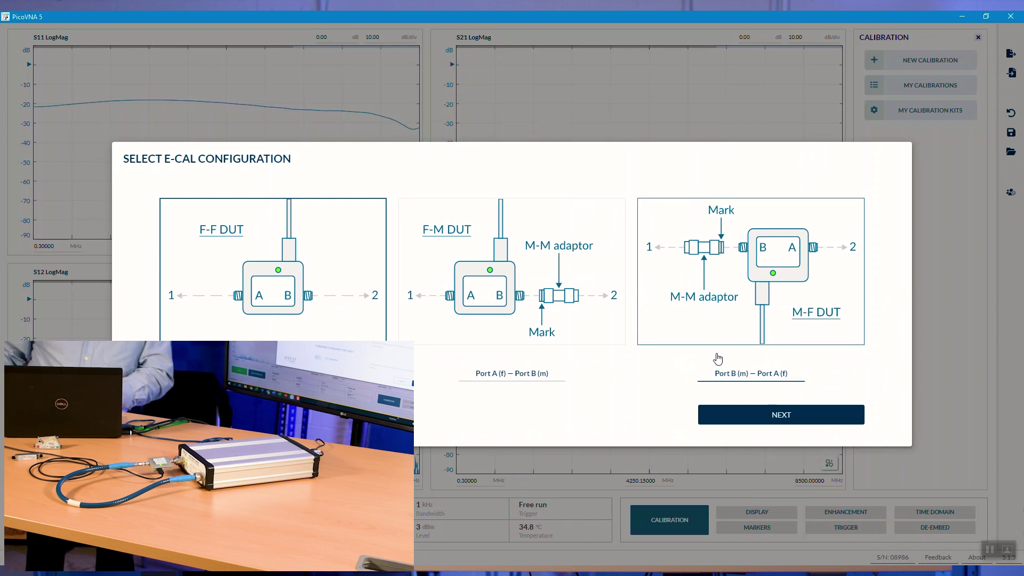
left_click(728, 416)
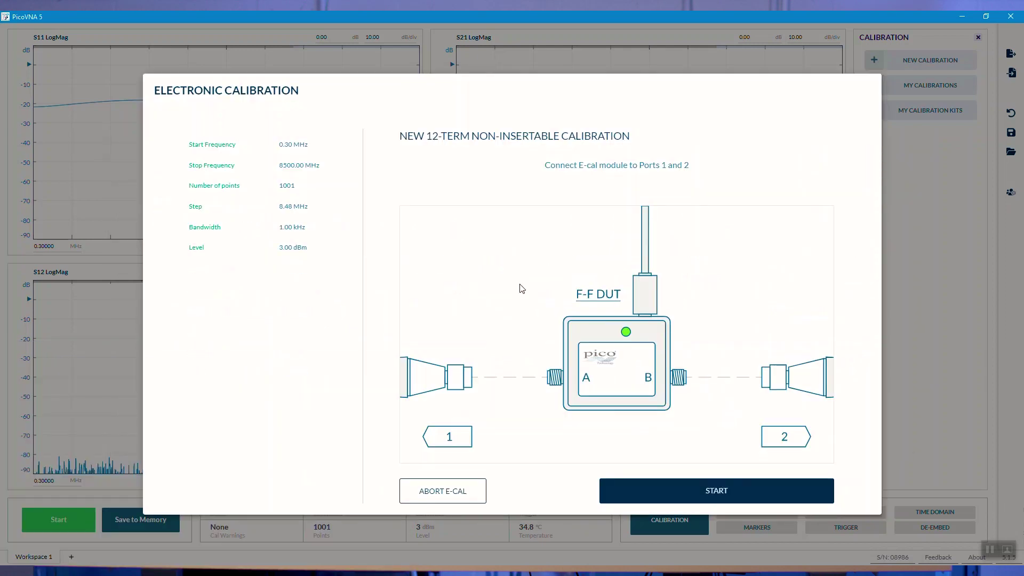
left_click(694, 492)
type("Video E-Cal")
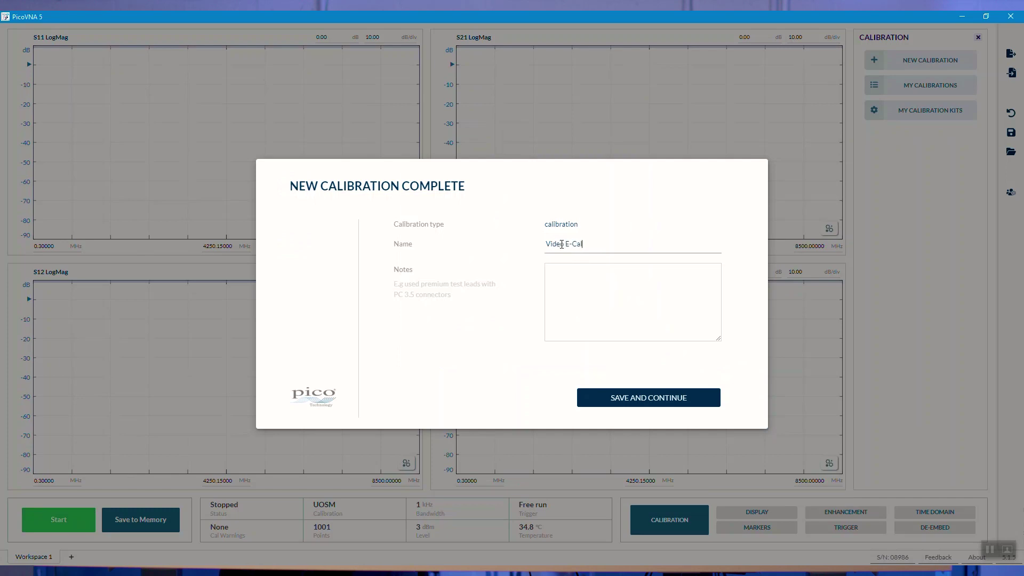
Save the 'Video E-Cal' electronic calibration and start the sweep again.
left_click(668, 402)
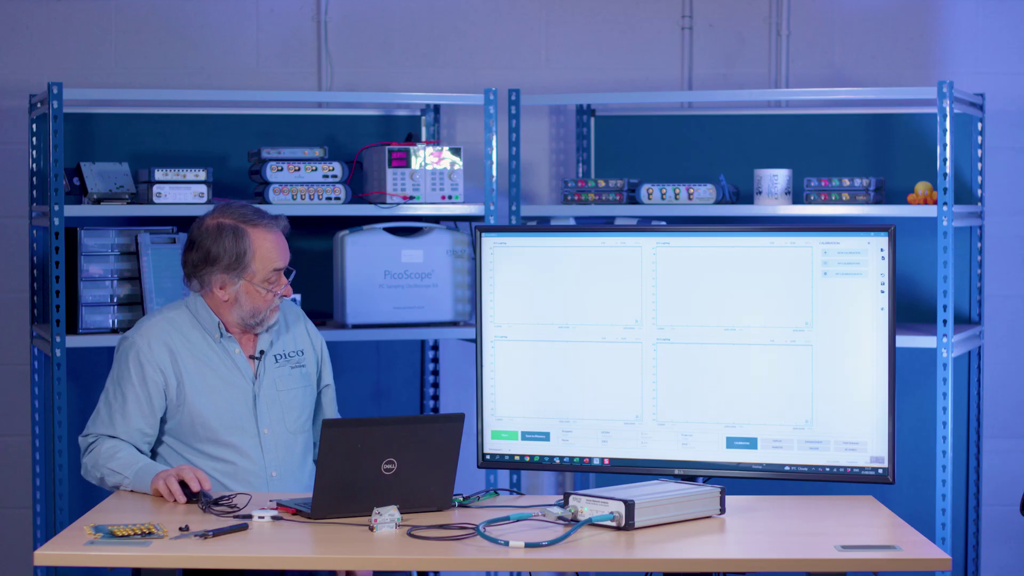
left_click(504, 436)
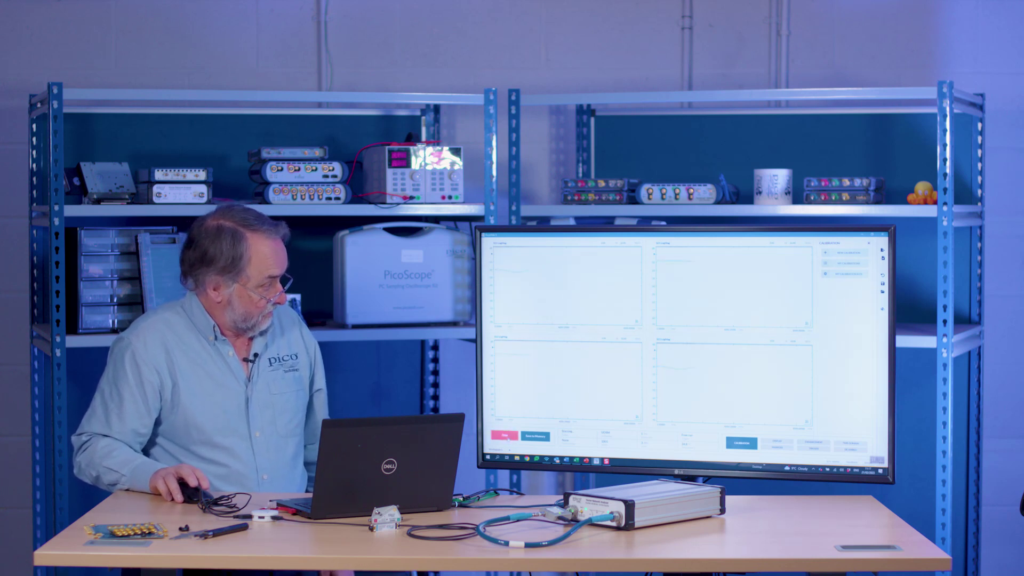